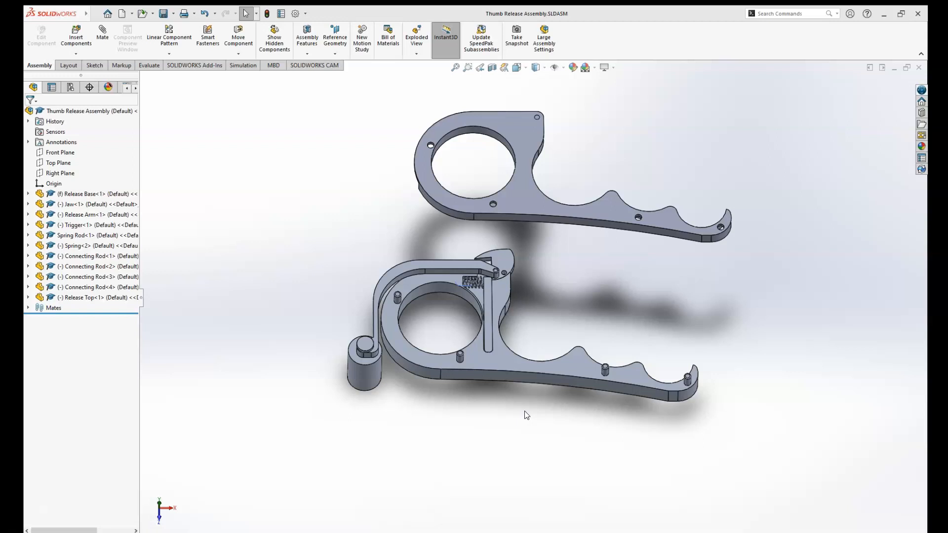
Examine how the jaw, release arm, spring and spring rod fit together inside the open release base
middle_drag(510, 331, 503, 364)
click(466, 338)
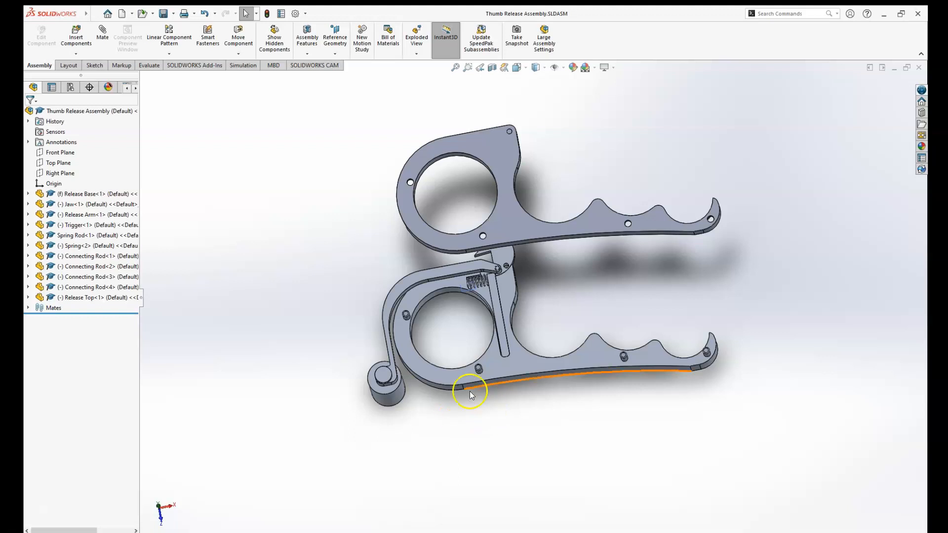
scroll(499, 288, up, 1)
scroll(510, 286, down, 4)
scroll(510, 286, down, 2)
middle_drag(510, 286, 546, 260)
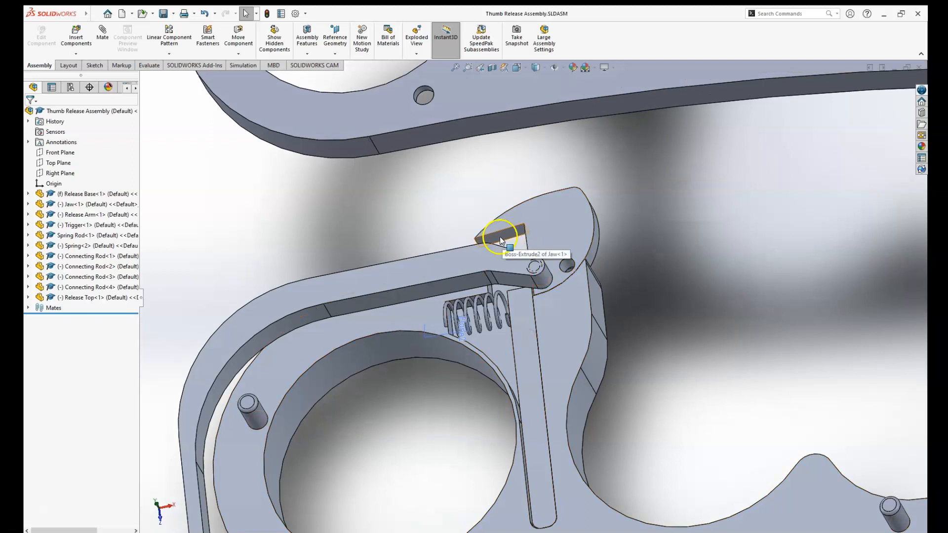
middle_drag(490, 236, 517, 247)
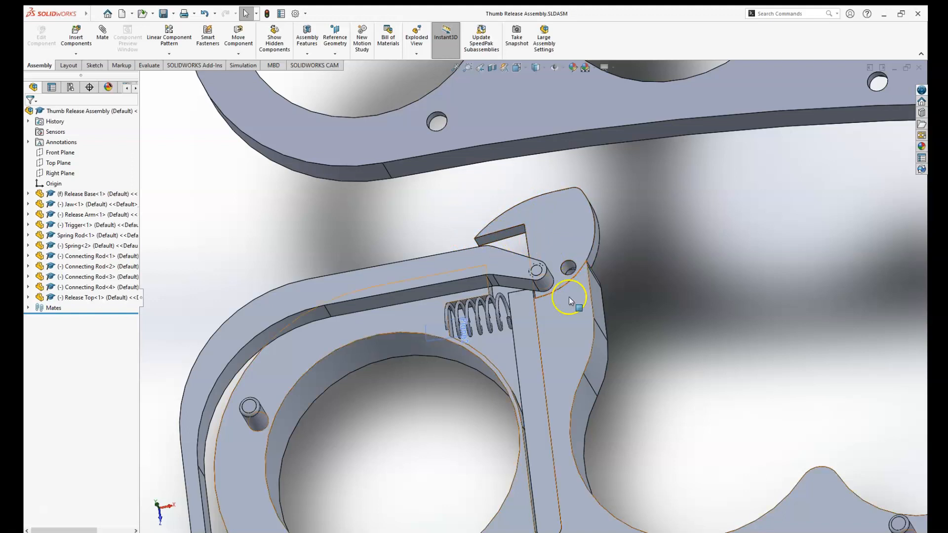
scroll(541, 318, up, 5)
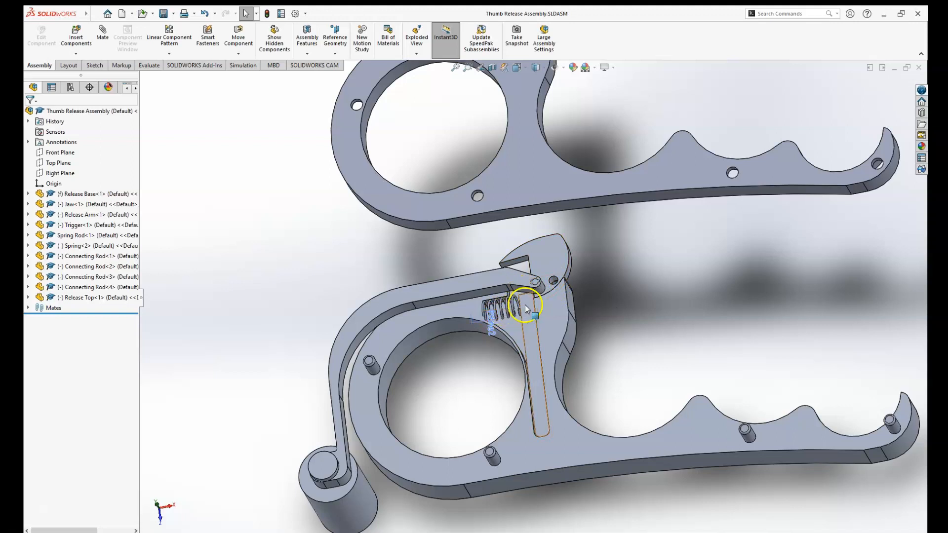
scroll(529, 307, down, 5)
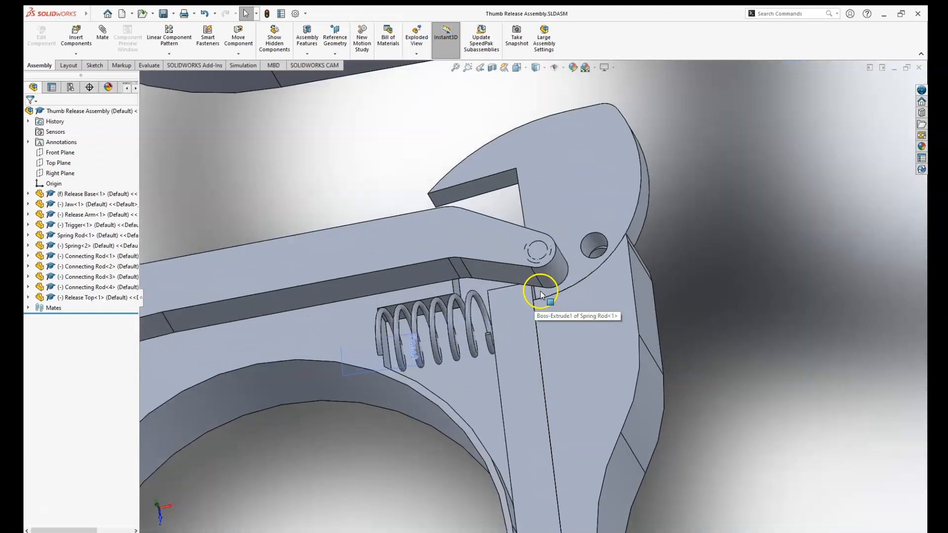
middle_drag(519, 305, 530, 303)
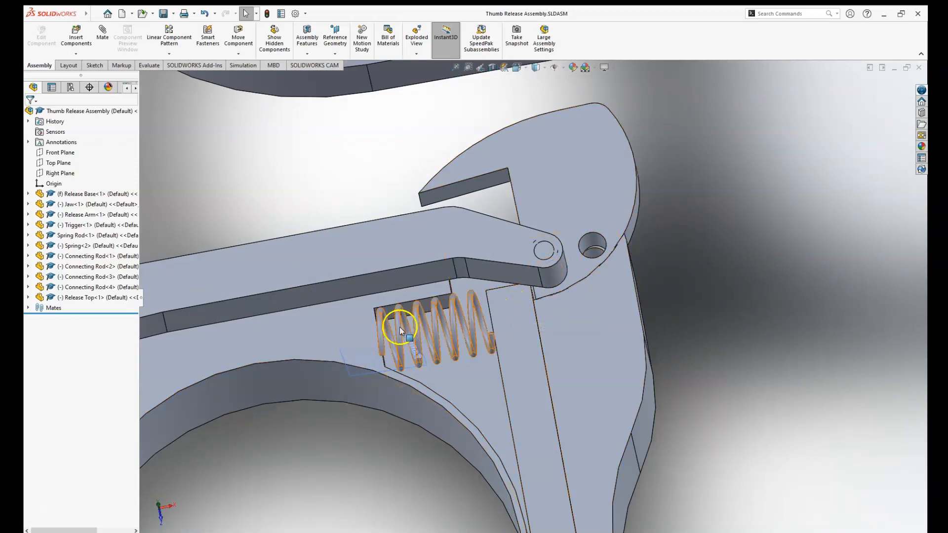
scroll(533, 310, up, 1)
scroll(533, 312, up, 2)
scroll(534, 323, up, 2)
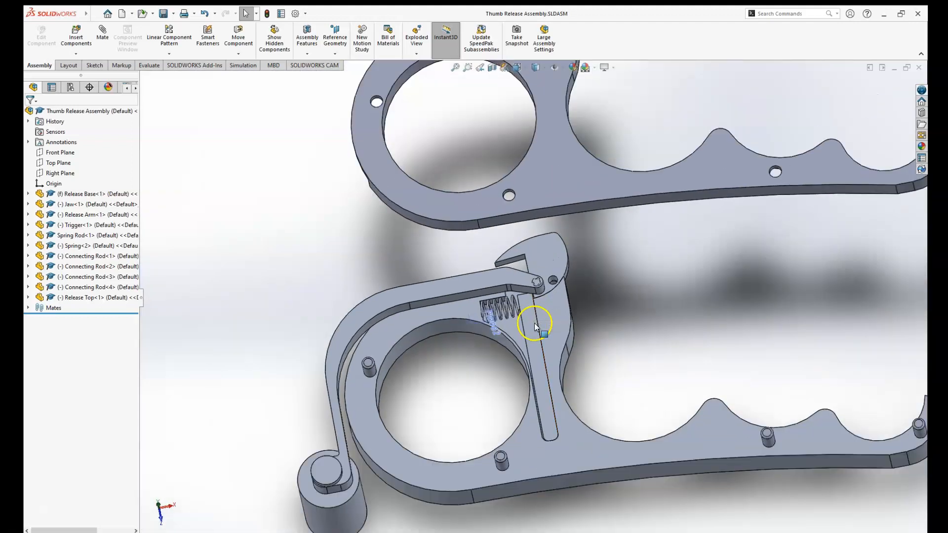
scroll(548, 335, up, 2)
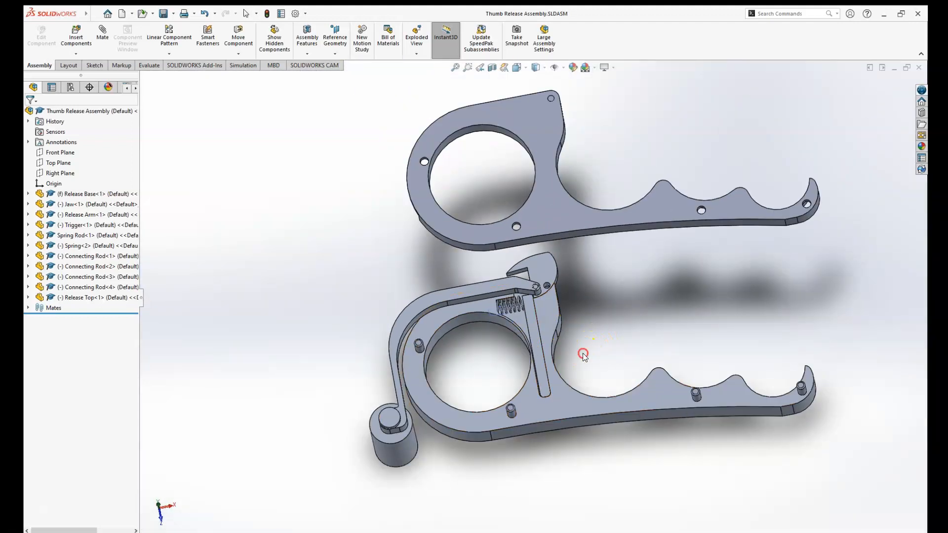
scroll(575, 341, up, 2)
middle_drag(572, 332, 574, 339)
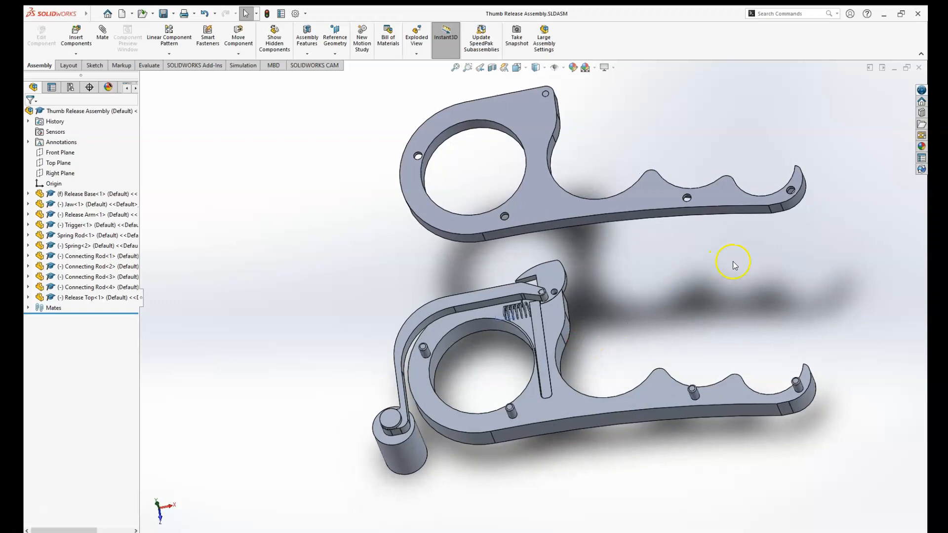
middle_drag(549, 316, 566, 313)
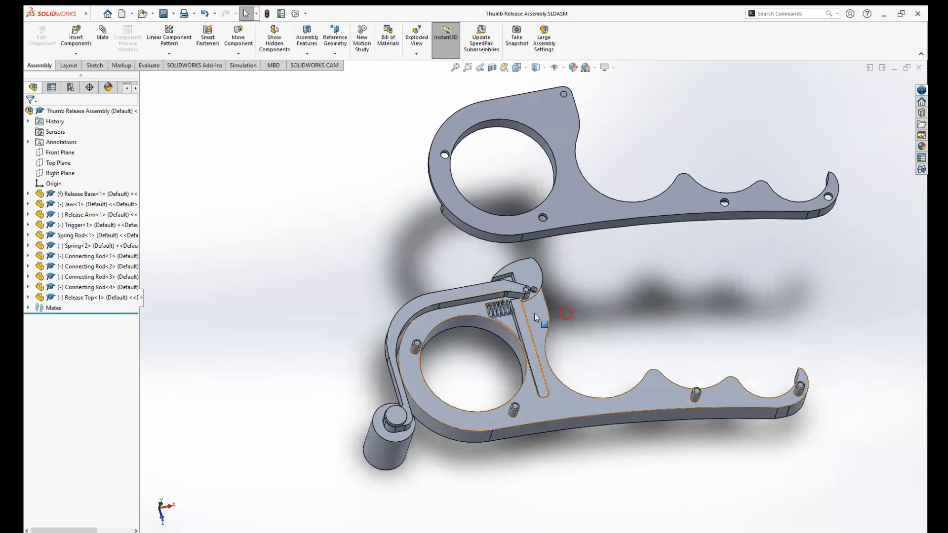
scroll(516, 309, down, 2)
scroll(517, 311, down, 3)
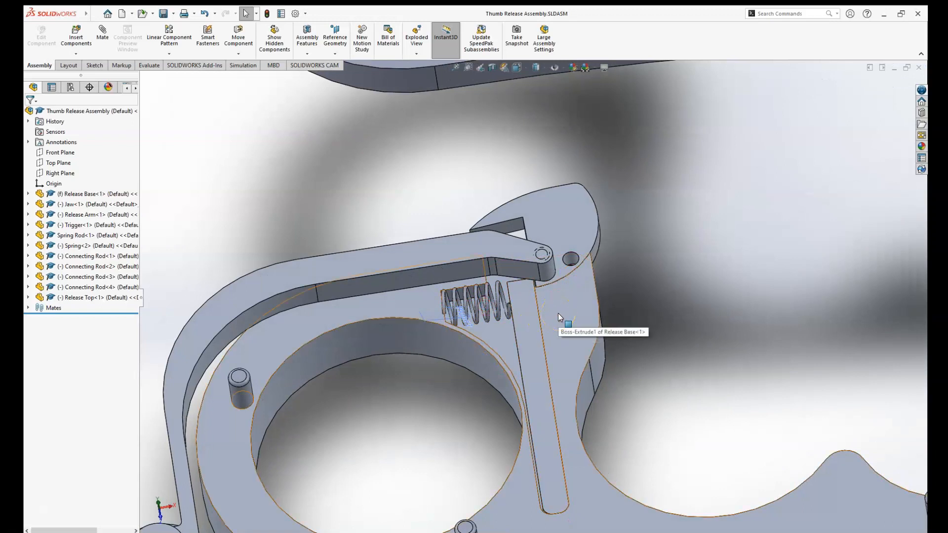
scroll(558, 313, up, 5)
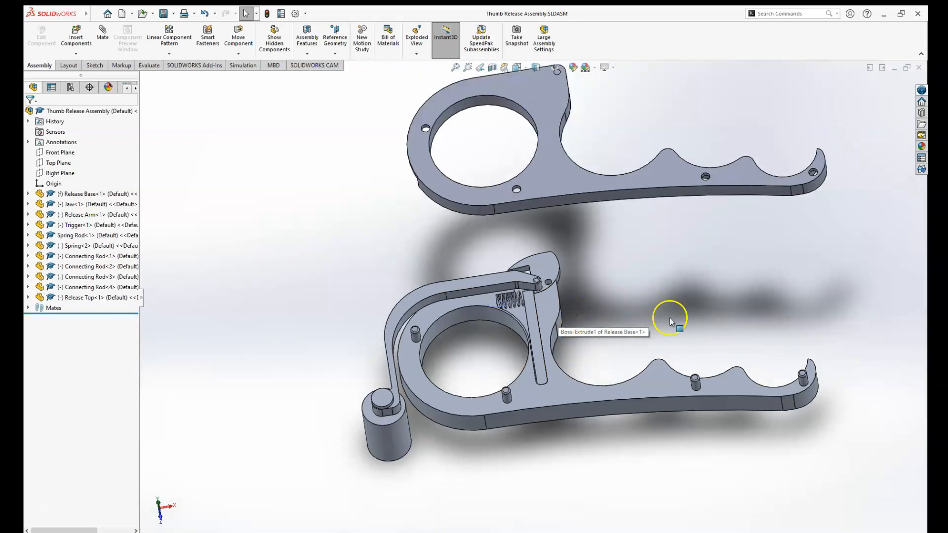
Close the housing by adding a coincident mate between the matching outer edges of Release Top and Release Base
middle_drag(810, 251, 716, 166)
click(103, 32)
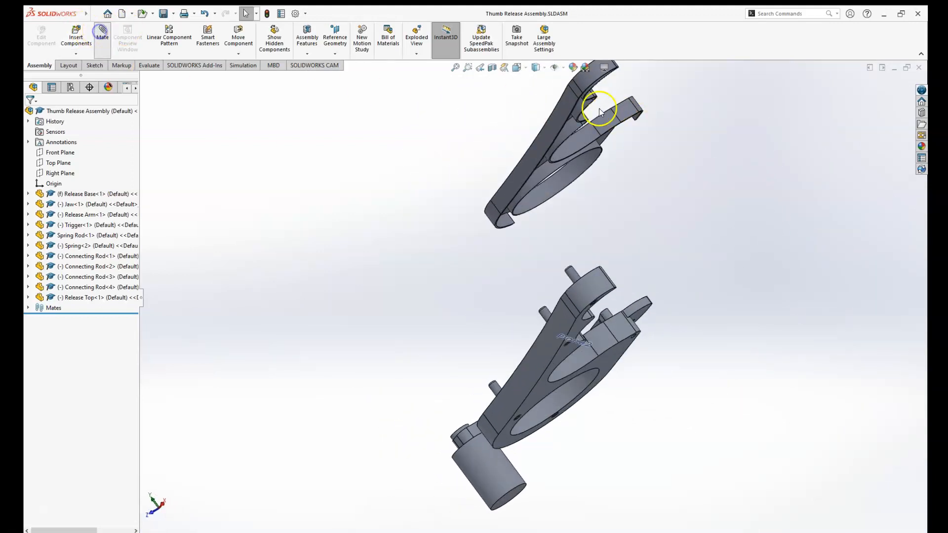
click(589, 89)
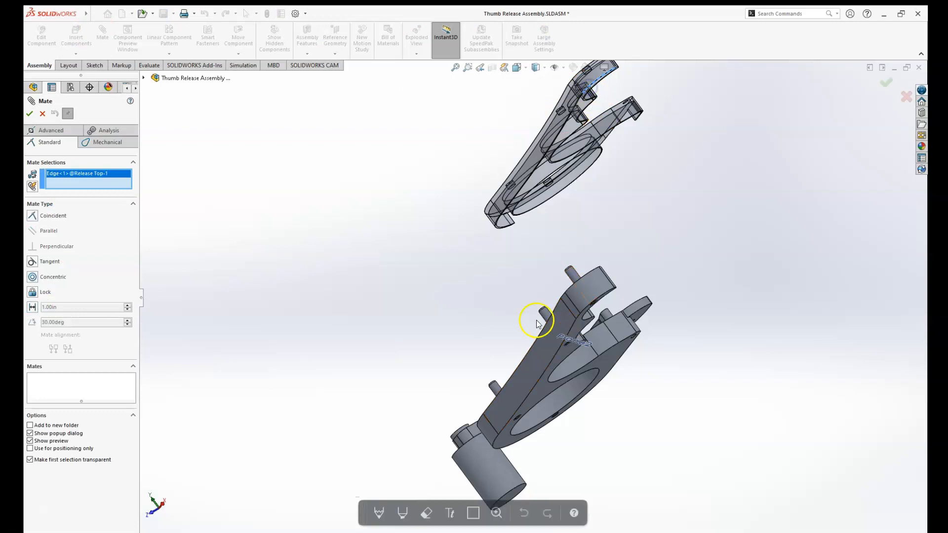
middle_drag(573, 370, 618, 339)
click(627, 310)
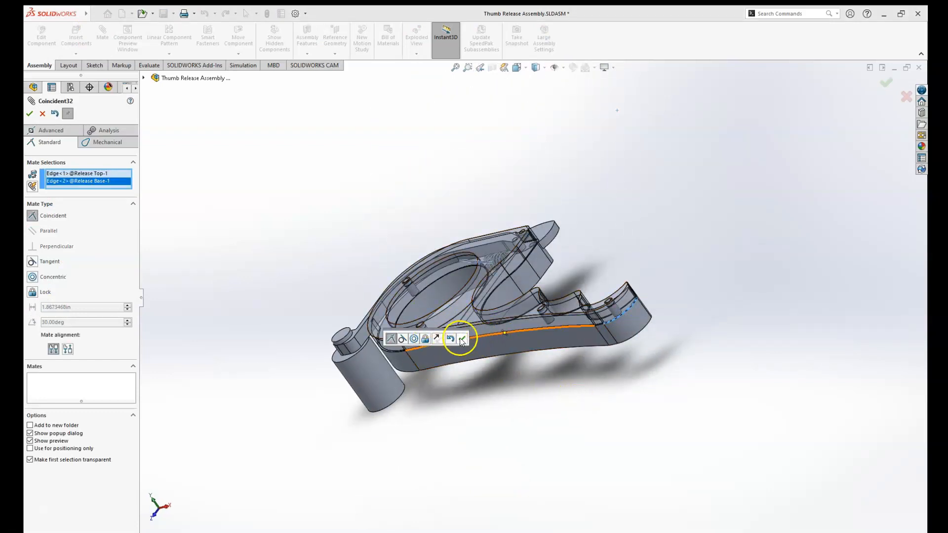
click(462, 338)
middle_drag(434, 331, 652, 324)
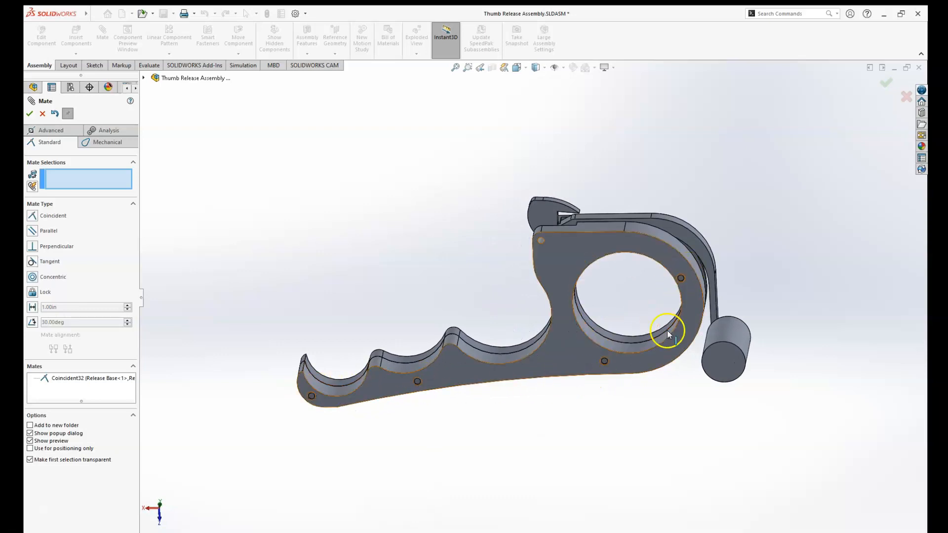
middle_drag(739, 317, 540, 360)
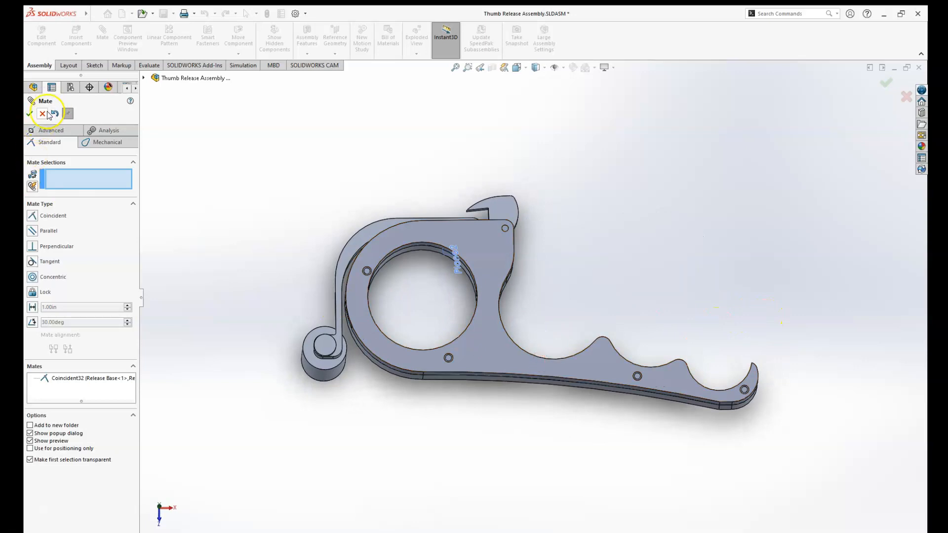
click(29, 114)
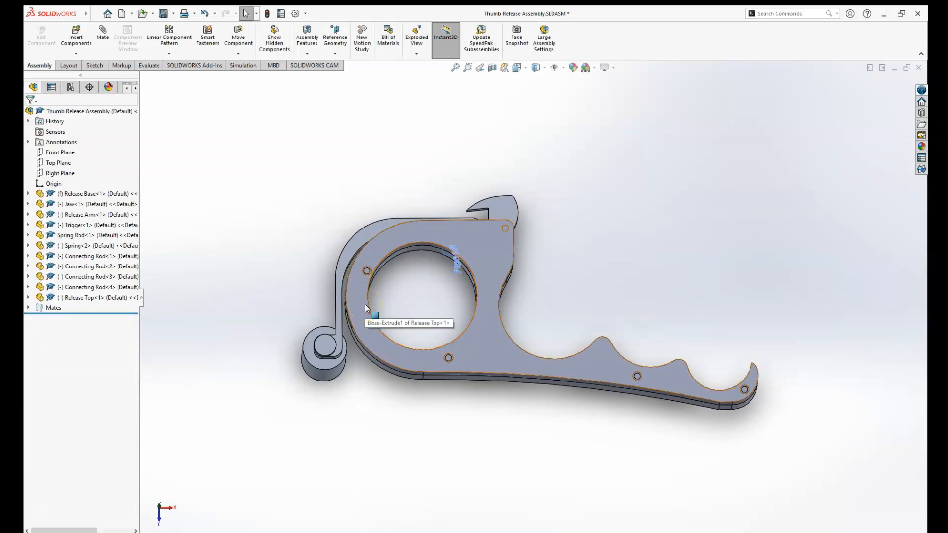
Move the trigger slightly away from the finger ring so the release arm swings and the jaw tilts
click(422, 387)
middle_drag(550, 300, 557, 316)
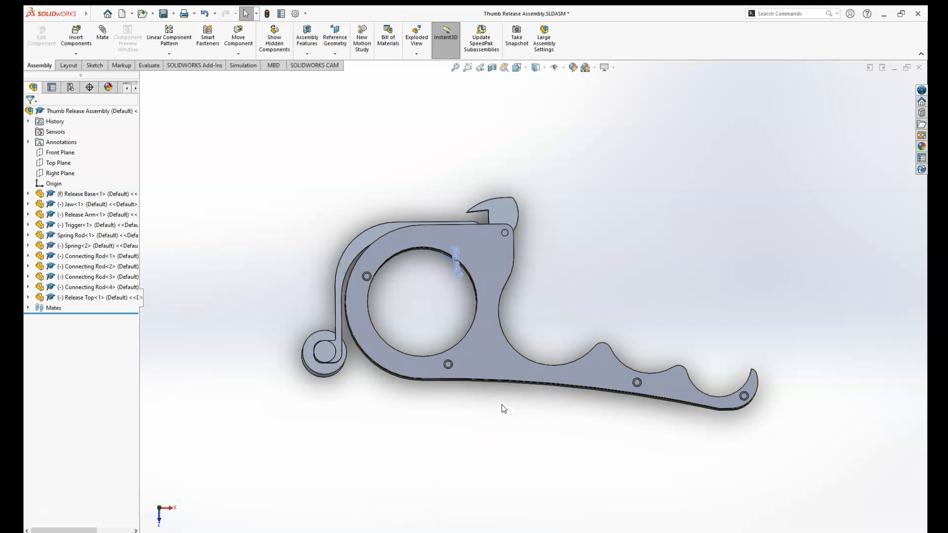
mouse_move(325, 355)
middle_down()
mouse_move(339, 383)
mouse_move(346, 361)
mouse_move(317, 356)
middle_up()
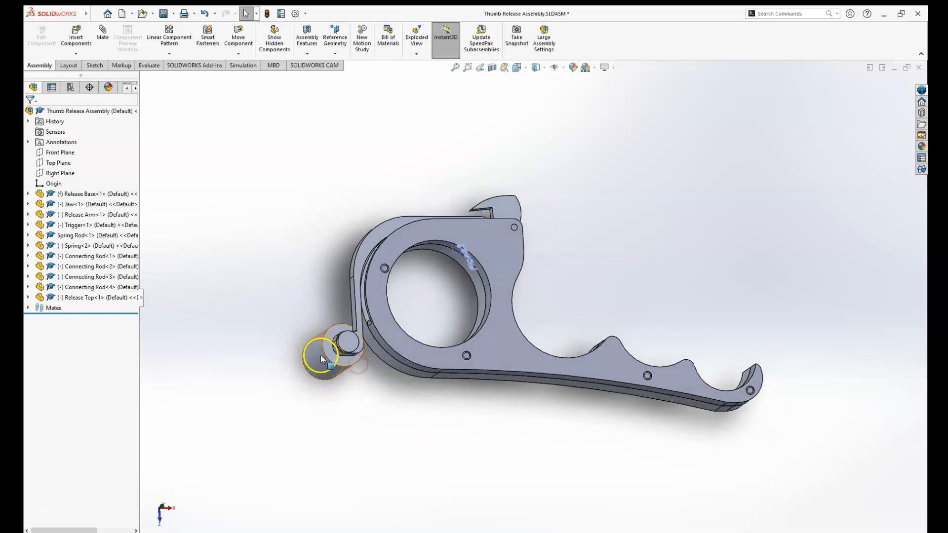
middle_drag(321, 353, 445, 368)
middle_drag(379, 343, 378, 353)
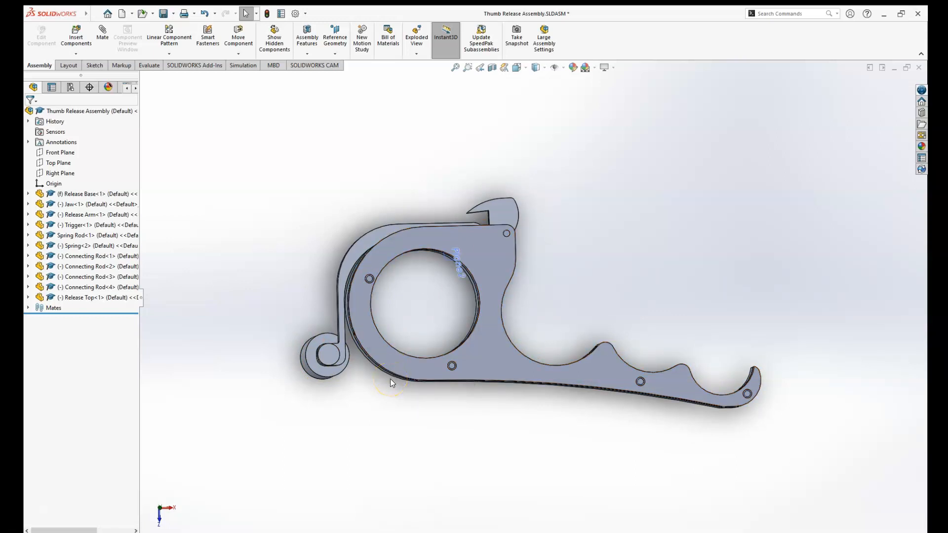
middle_drag(328, 374, 431, 350)
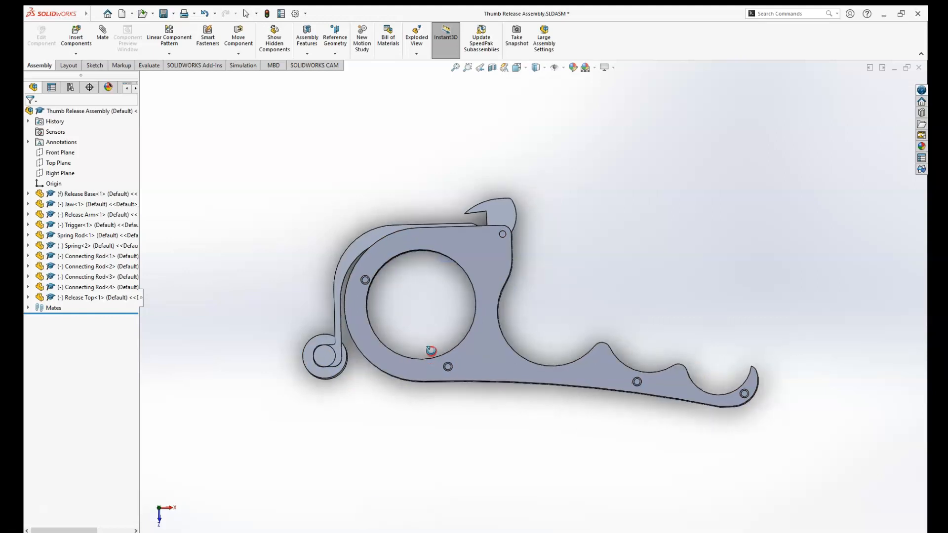
click(324, 357)
drag(324, 359, 322, 368)
key(Escape)
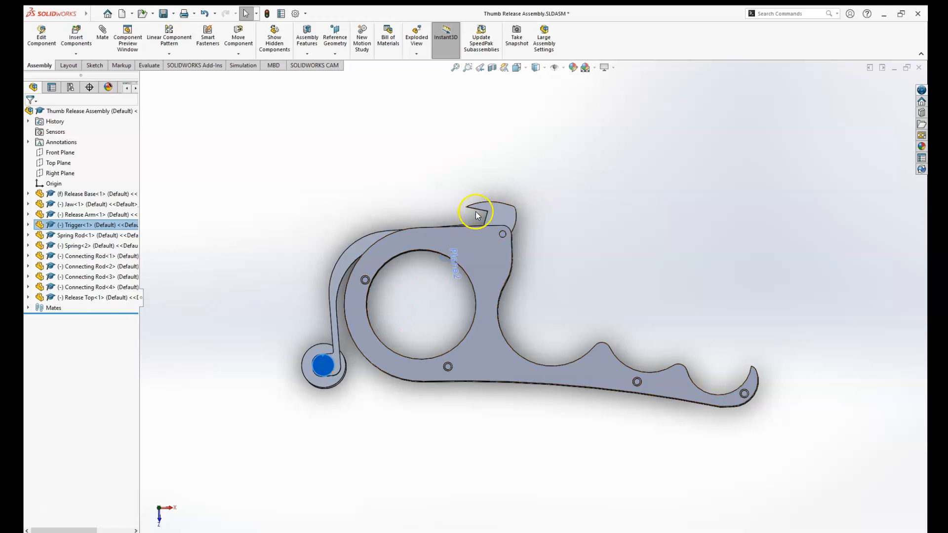
middle_drag(475, 211, 477, 180)
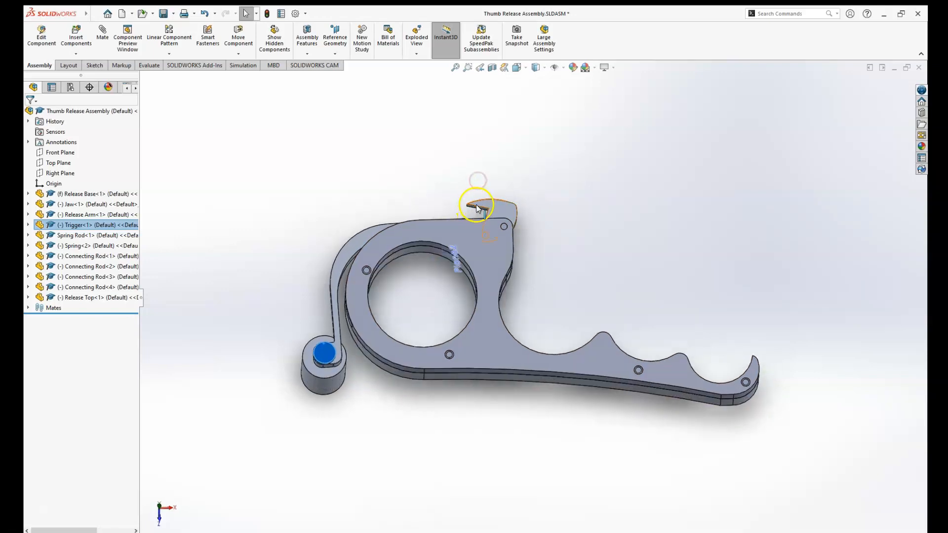
middle_drag(374, 330, 377, 360)
mouse_move(312, 373)
mouse_down()
mouse_move(321, 366)
mouse_move(323, 378)
mouse_up()
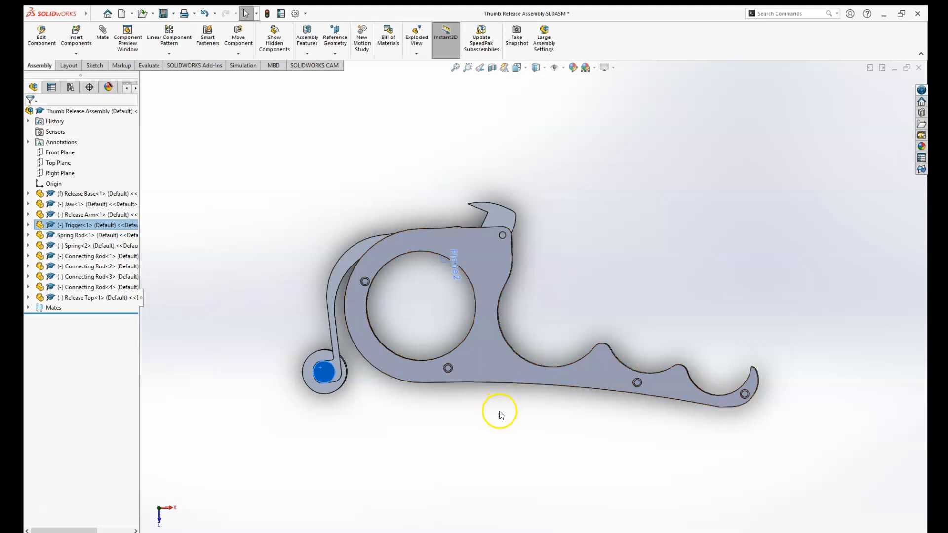
Inspect the closed thumb release from the trigger end, the sides and the front
middle_drag(493, 396, 694, 383)
middle_drag(554, 309, 635, 273)
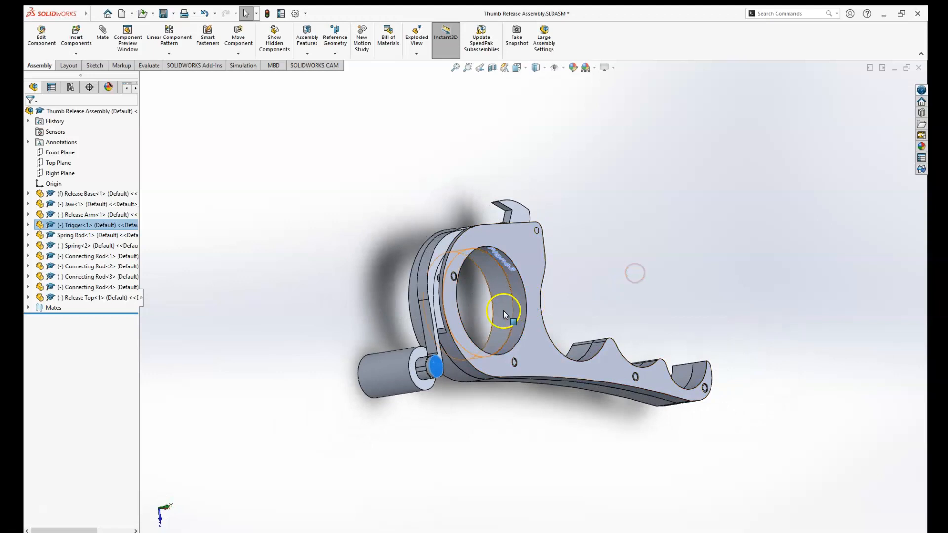
middle_drag(479, 311, 514, 277)
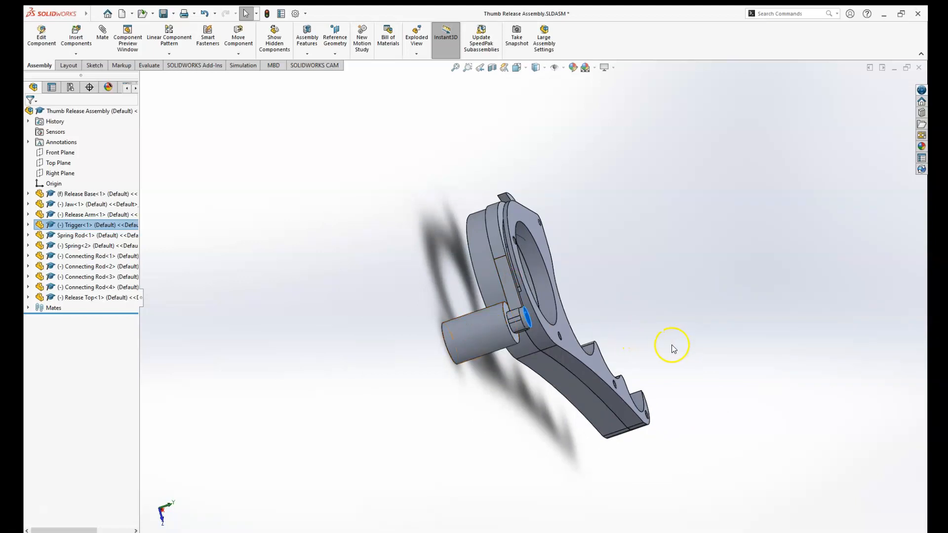
middle_drag(635, 377, 539, 380)
middle_drag(692, 387, 661, 359)
middle_drag(497, 384, 523, 367)
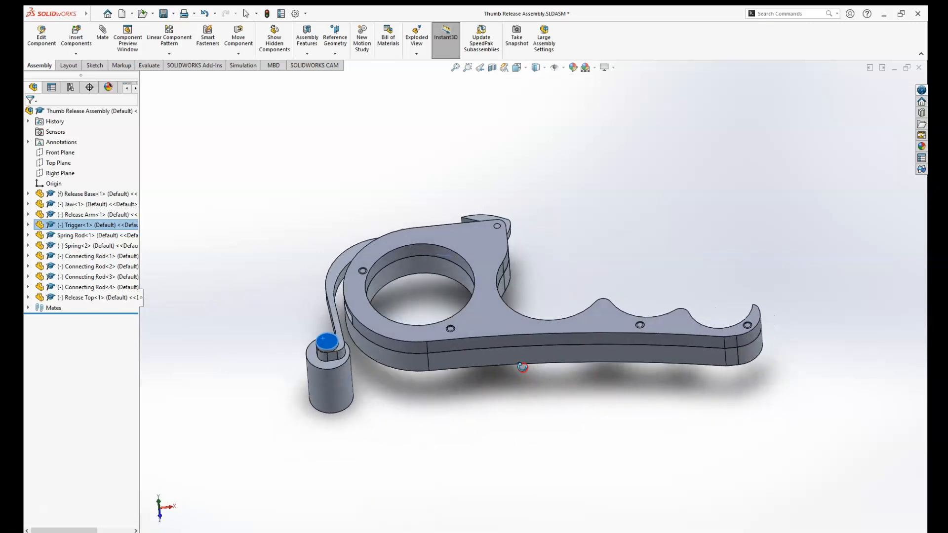